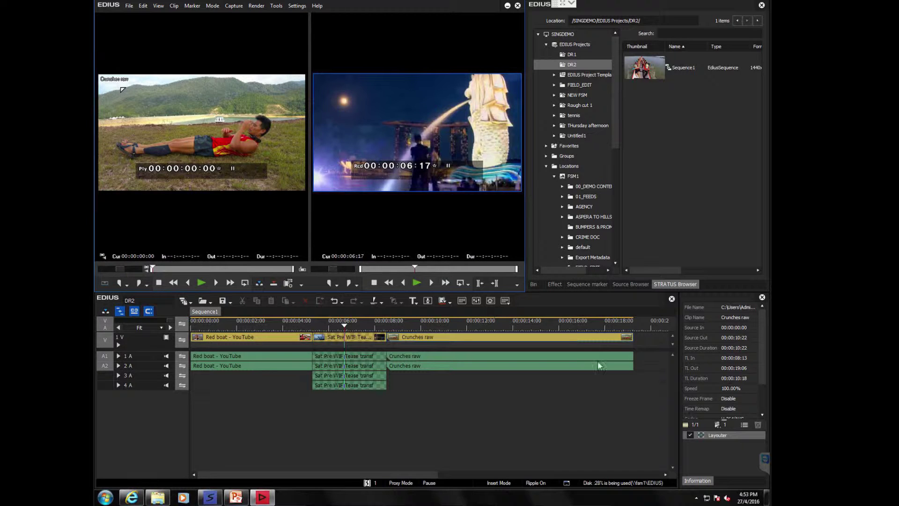
{"action": "left_click", "coordinate": [709, 497]}
{"action": "left_click", "coordinate": [712, 479]}
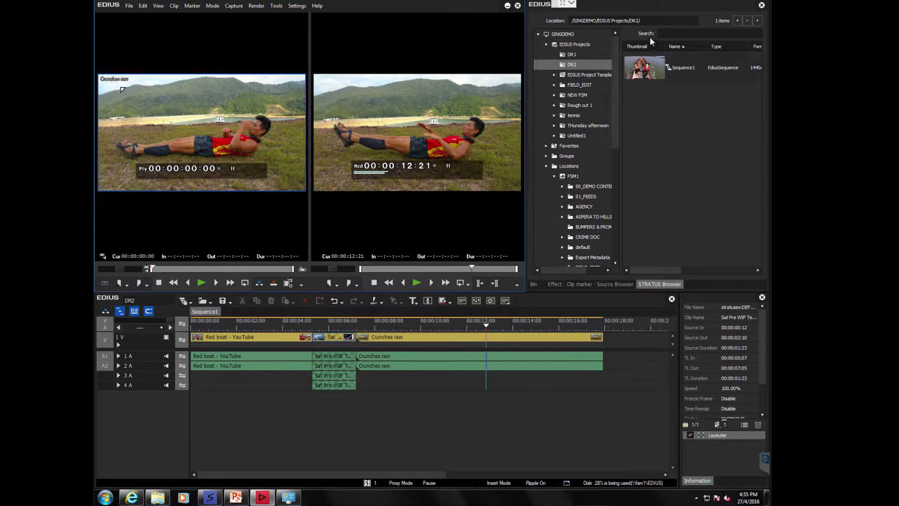
{"action": "left_click", "coordinate": [667, 34]}
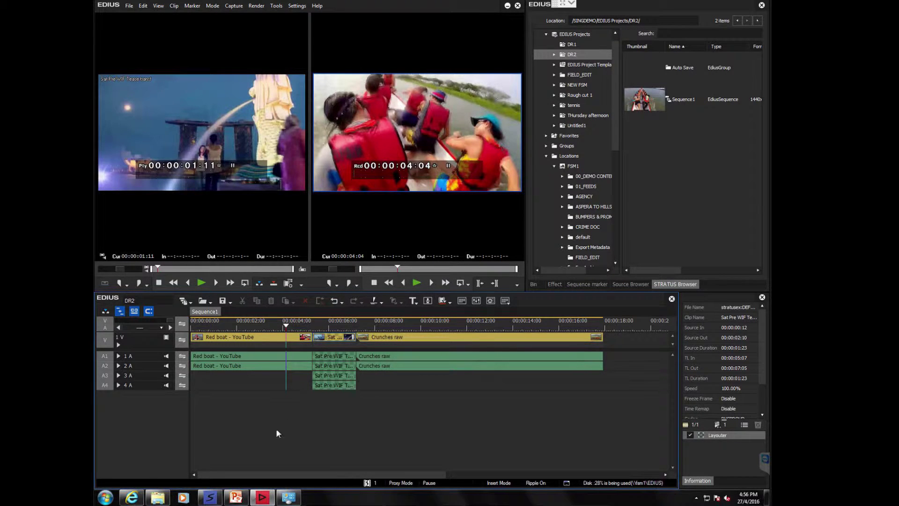
Scrub through Sequence1 from the Red boat clip across the short middle clip into the Crunches raw clip.
{"action": "left_click_drag", "start_coordinate": [285, 328], "coordinate": [333, 345]}
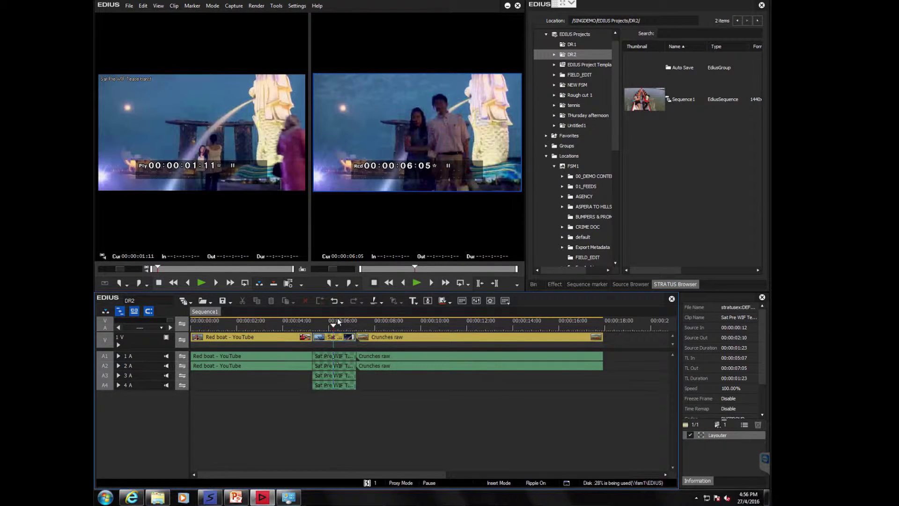
{"action": "left_click_drag", "start_coordinate": [335, 326], "coordinate": [425, 339]}
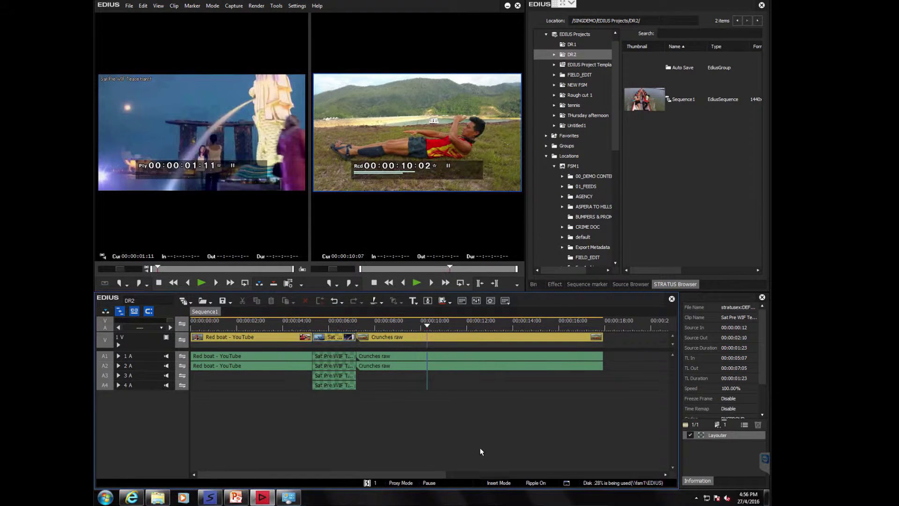
Browse the FSM1 locations in the STRATUS Browser and show the contents of the BUMPERS & PROMOS folder.
{"action": "left_click", "coordinate": [557, 89]}
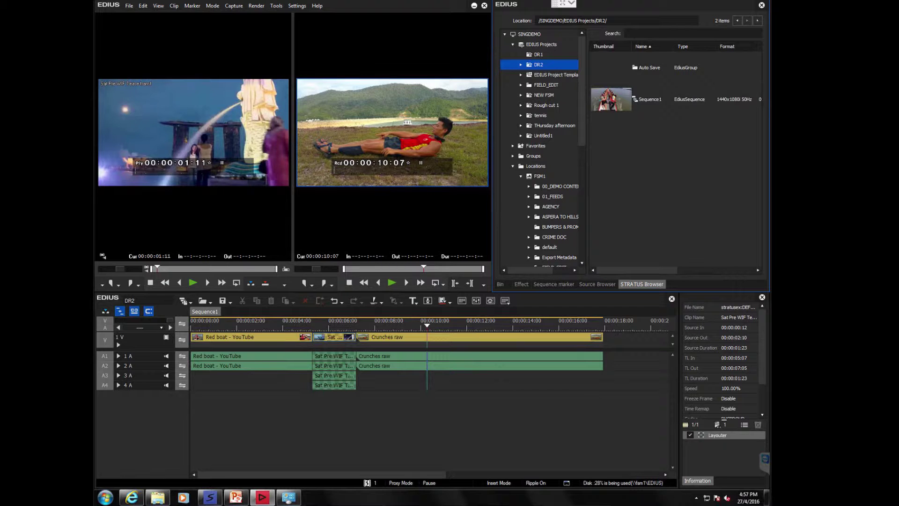
{"action": "scroll", "coordinate": [584, 136], "scroll_direction": "down", "scroll_amount": 3}
{"action": "scroll", "coordinate": [583, 148], "scroll_direction": "up", "scroll_amount": 3}
{"action": "mouse_move", "coordinate": [583, 98]}
{"action": "left_mouse_down"}
{"action": "mouse_move", "coordinate": [585, 175]}
{"action": "mouse_move", "coordinate": [584, 101]}
{"action": "left_mouse_up"}
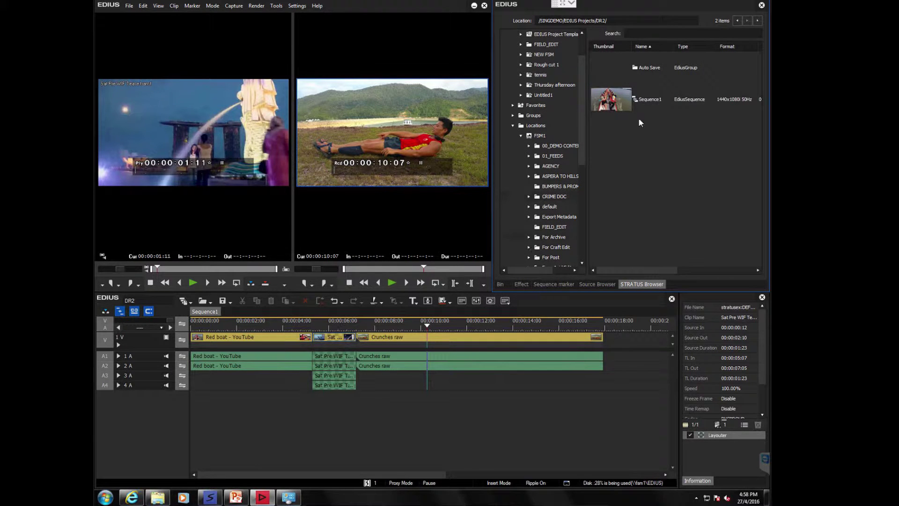
{"action": "left_click", "coordinate": [560, 186]}
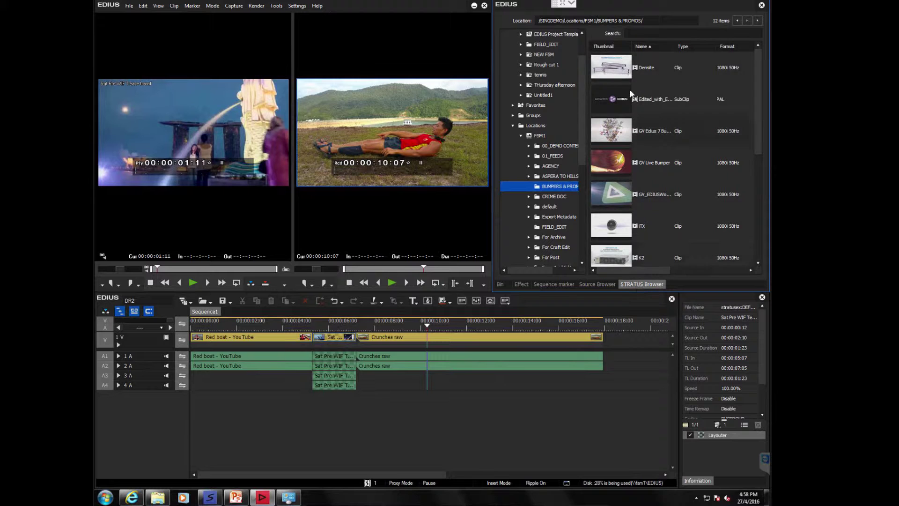
Preview the Edited_with_EDIUS subclip and the GV Edius 7 Bumper clip in the source player.
{"action": "left_click_drag", "start_coordinate": [622, 102], "coordinate": [178, 100]}
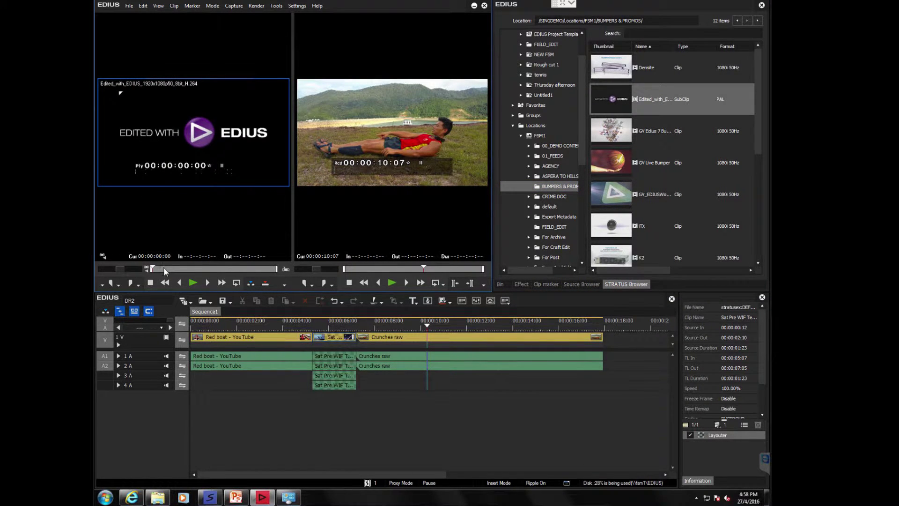
{"action": "mouse_move", "coordinate": [178, 272]}
{"action": "left_mouse_down"}
{"action": "mouse_move", "coordinate": [188, 271]}
{"action": "mouse_move", "coordinate": [180, 268]}
{"action": "left_mouse_up"}
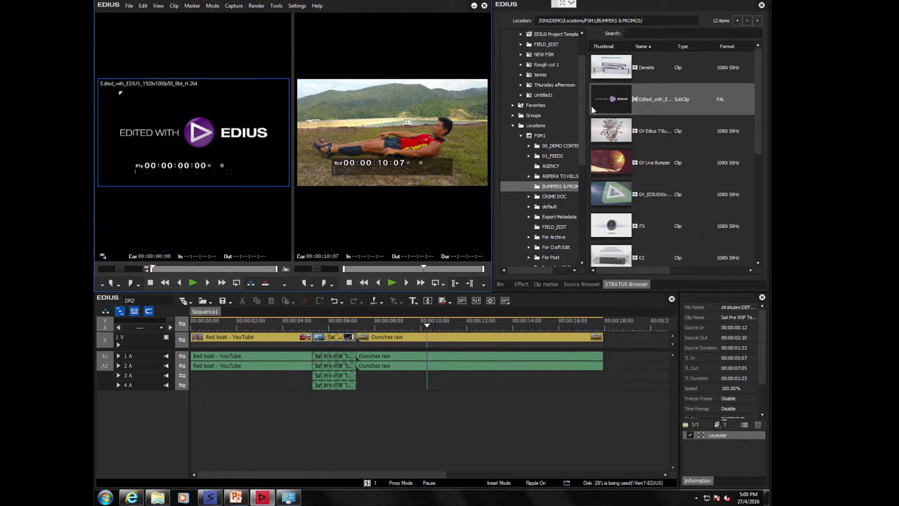
{"action": "left_click_drag", "start_coordinate": [608, 131], "coordinate": [161, 122]}
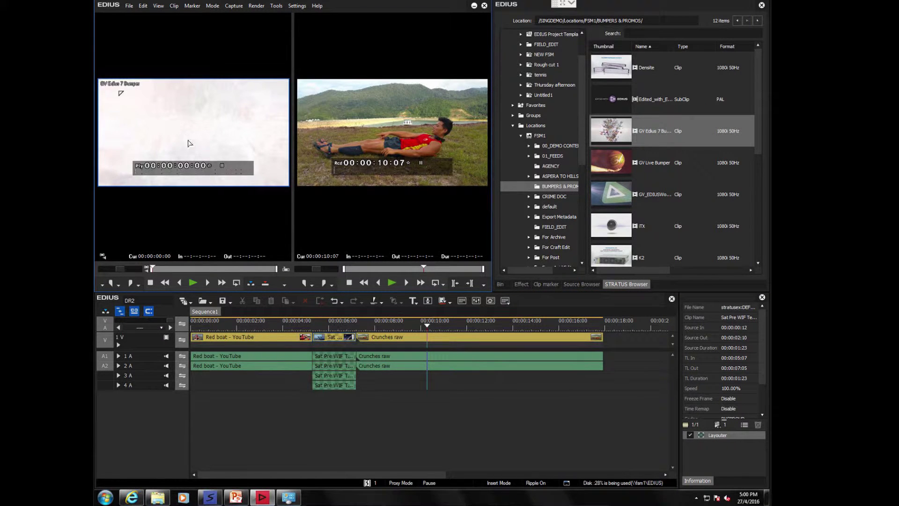
{"action": "left_click", "coordinate": [178, 266]}
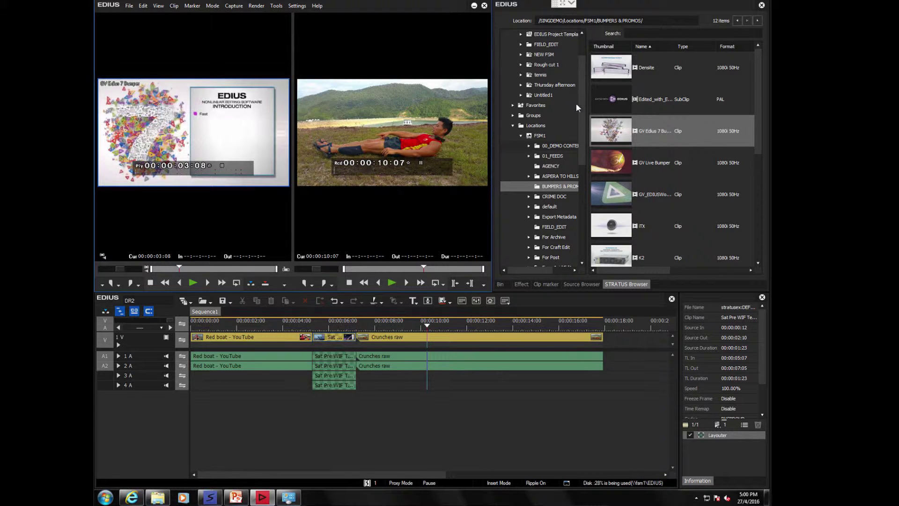
Insert the Edited_with_EDIUS subclip at the start of the timeline before the Red boat clip, and check the Dragon boat videos folder.
{"action": "left_click_drag", "start_coordinate": [611, 98], "coordinate": [229, 358]}
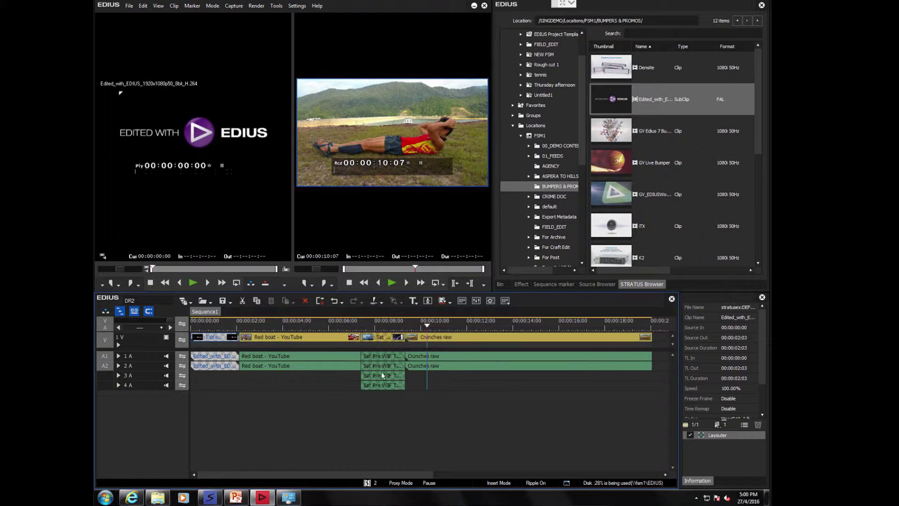
{"action": "left_click", "coordinate": [333, 387]}
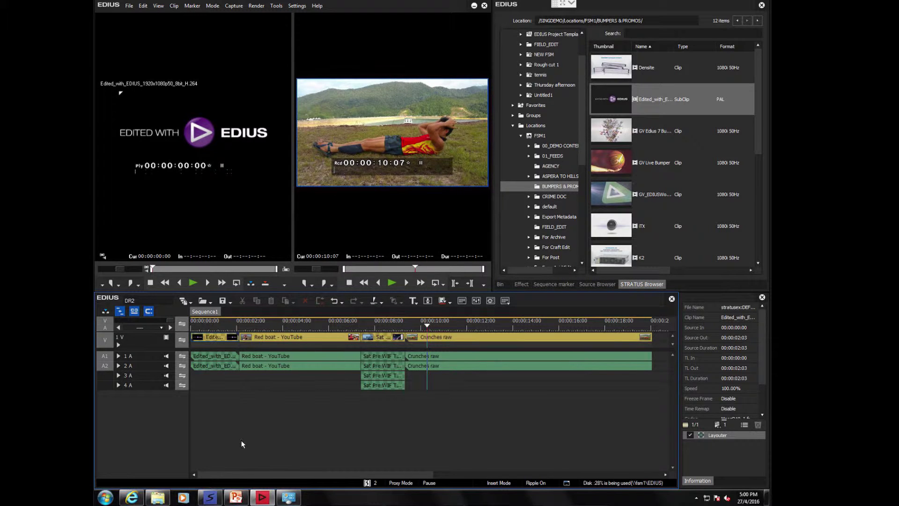
{"action": "left_click", "coordinate": [164, 500]}
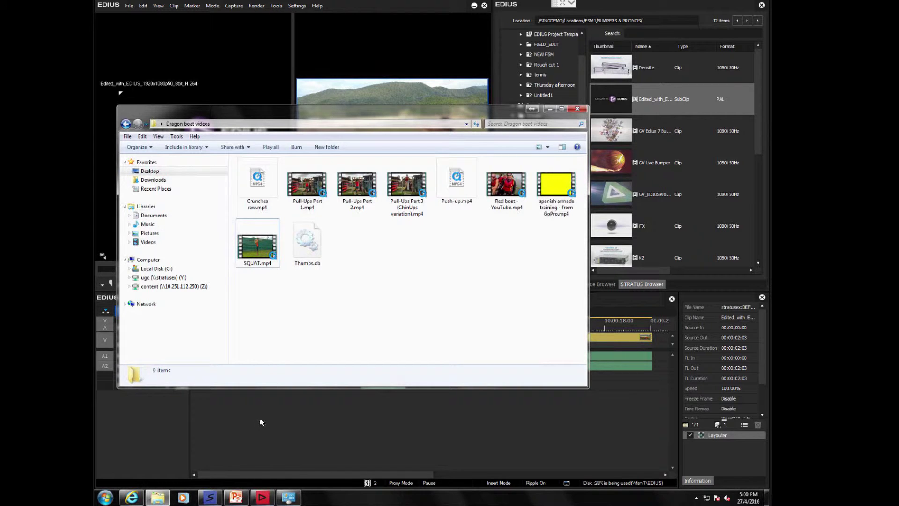
{"action": "left_click", "coordinate": [278, 409]}
Add the Edited_with_EDIUS subclip from the player after the Crunches raw clip, and review the sequence from the Merlion shot.
{"action": "left_click_drag", "start_coordinate": [202, 142], "coordinate": [649, 348]}
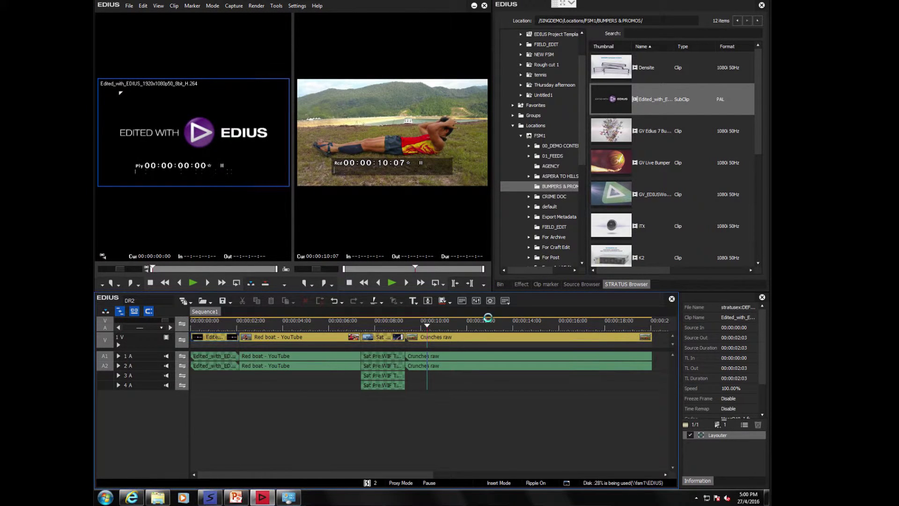
{"action": "left_click_drag", "start_coordinate": [408, 266], "coordinate": [389, 274]}
{"action": "left_click", "coordinate": [390, 275]}
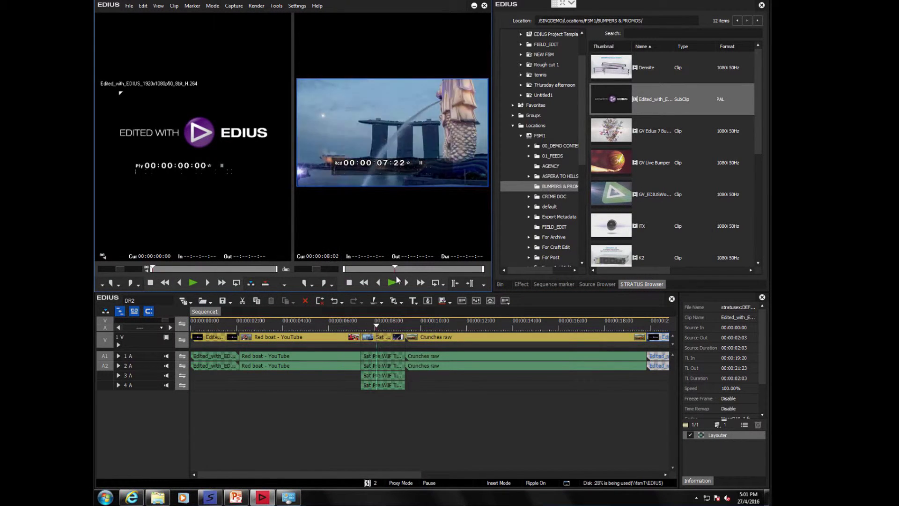
{"action": "left_click", "coordinate": [396, 426]}
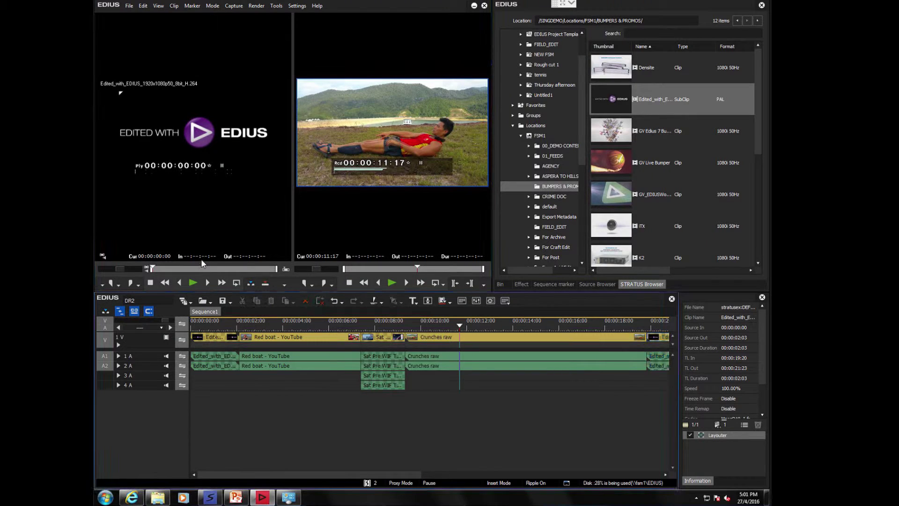
Send the sequence to the TX (conform) destination under the name DR2 FINAL.
{"action": "key", "text": "F11"}
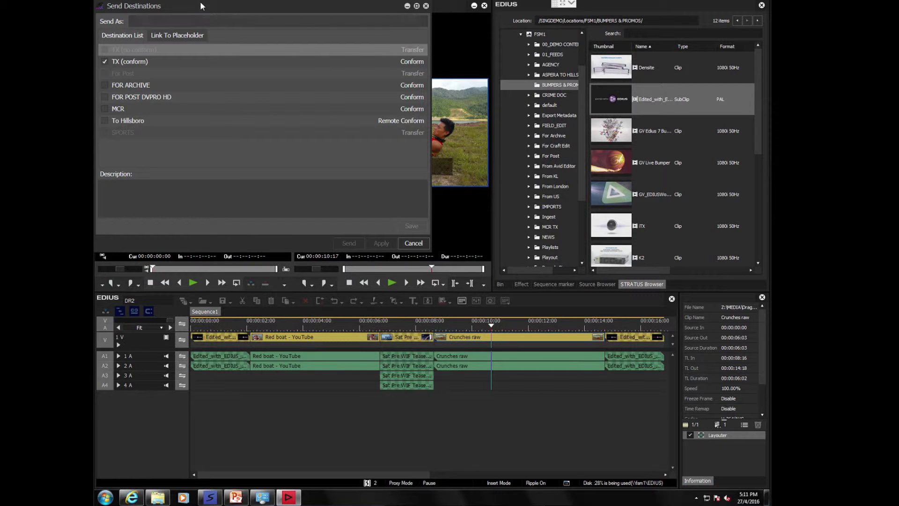
{"action": "left_click_drag", "start_coordinate": [200, 7], "coordinate": [367, 86]}
{"action": "left_click", "coordinate": [375, 95]}
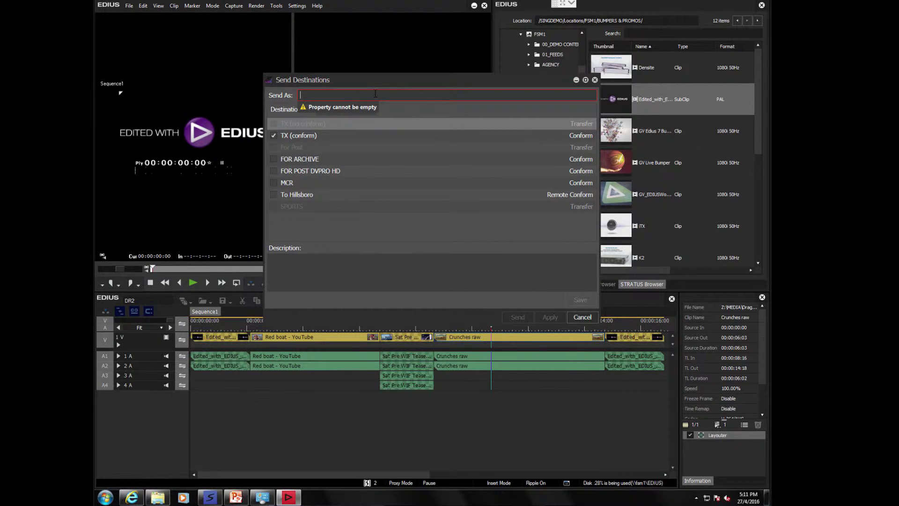
{"action": "type", "text": "DR2 FINAL"}
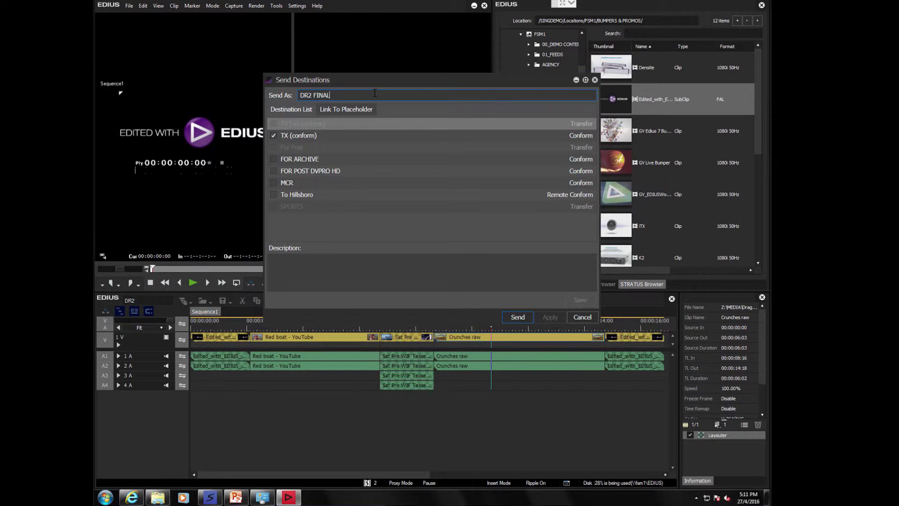
{"action": "left_click", "coordinate": [518, 317]}
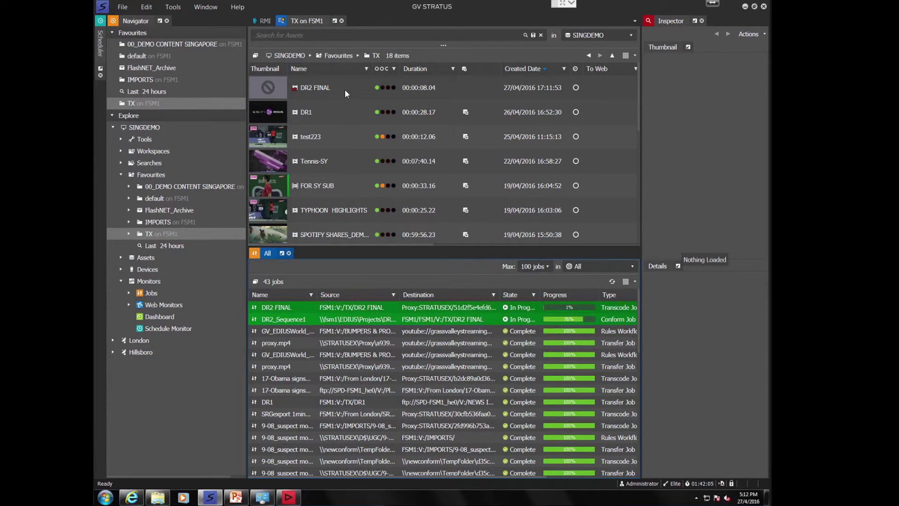
Load the DR2 FINAL asset from the TX folder into the GV STRATUS Inspector, widen the player and play it.
{"action": "mouse_move", "coordinate": [336, 95]}
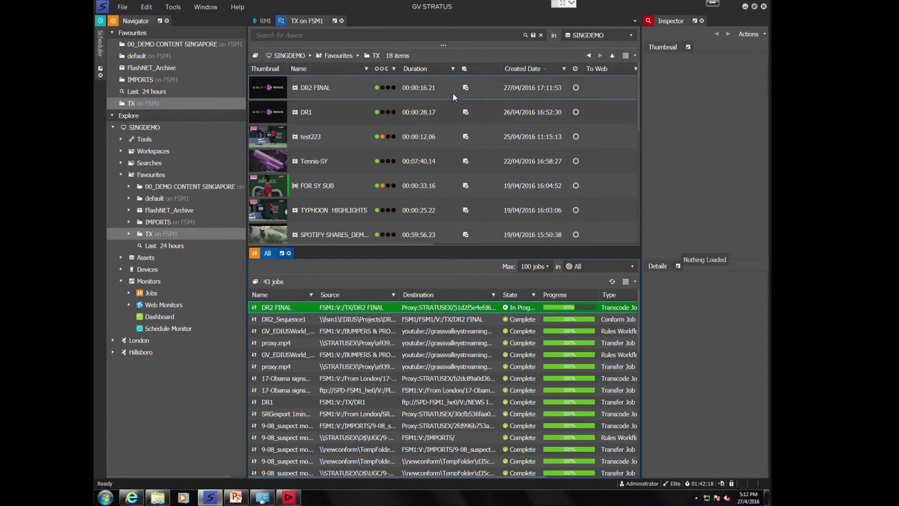
{"action": "left_click", "coordinate": [277, 81]}
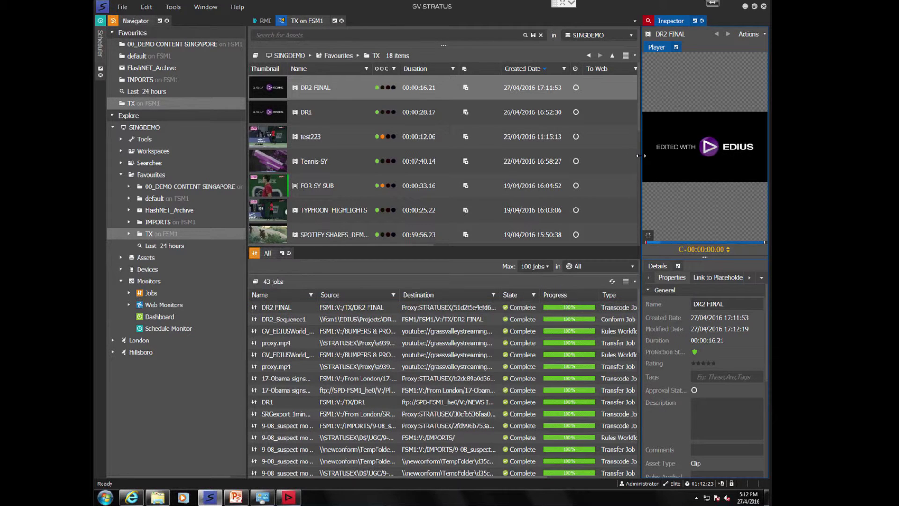
{"action": "left_click_drag", "start_coordinate": [641, 156], "coordinate": [467, 156]}
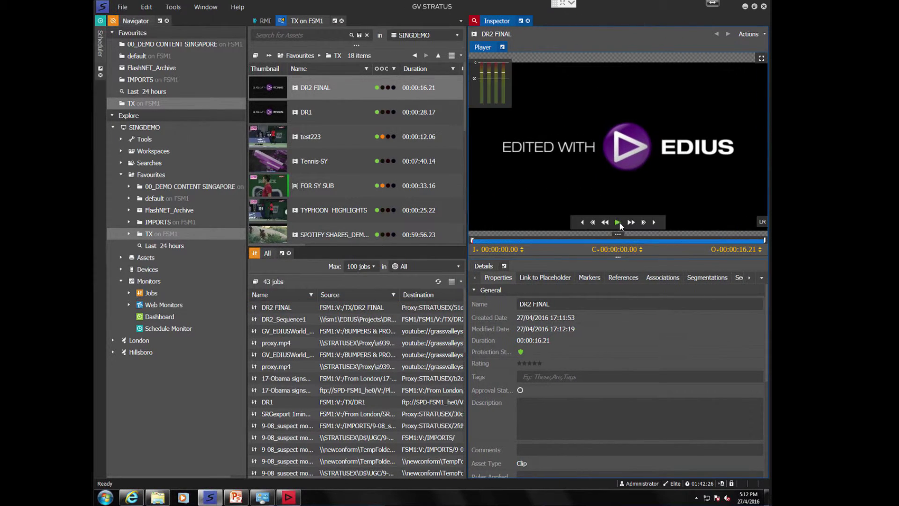
{"action": "left_click", "coordinate": [618, 221]}
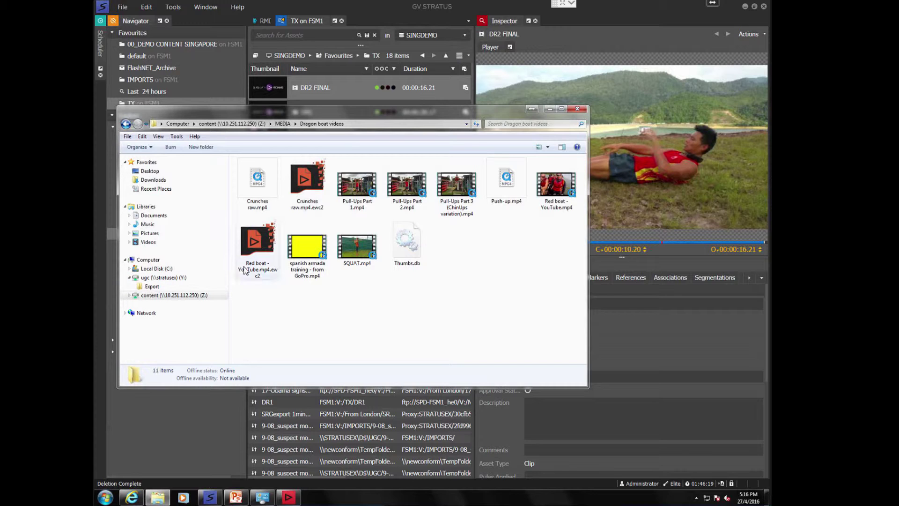
Copy Pull-Ups Part 1.mp4 to the ugc (Y:) share and widen the GV STRATUS job list to monitor its import.
{"action": "left_click_drag", "start_coordinate": [357, 185], "coordinate": [154, 281]}
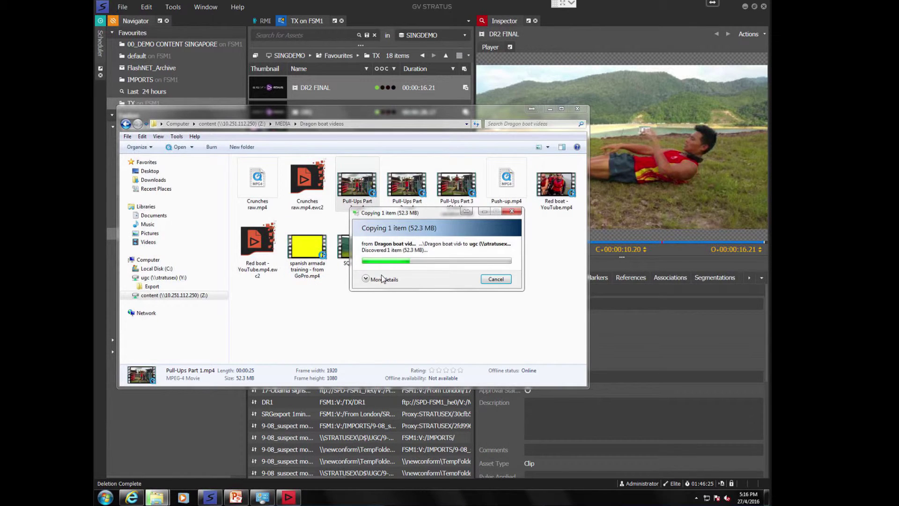
{"action": "left_click", "coordinate": [321, 434]}
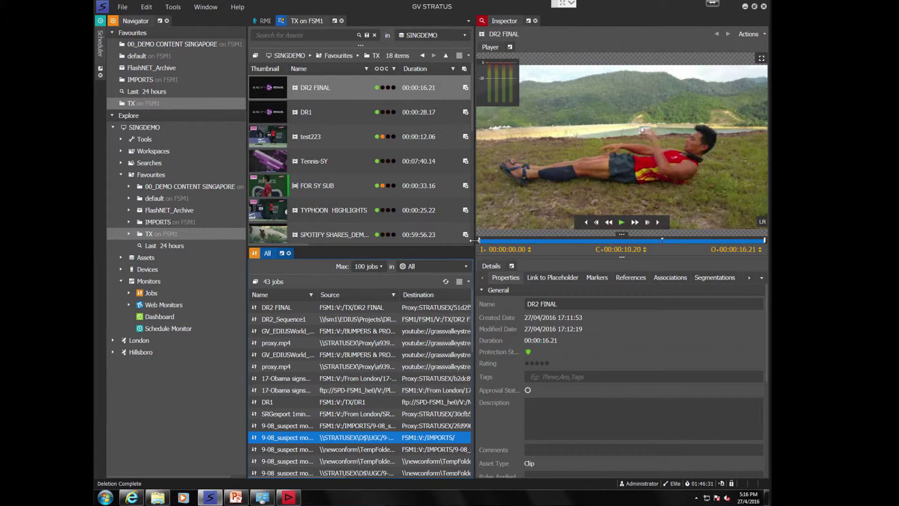
{"action": "left_click_drag", "start_coordinate": [516, 241], "coordinate": [641, 248]}
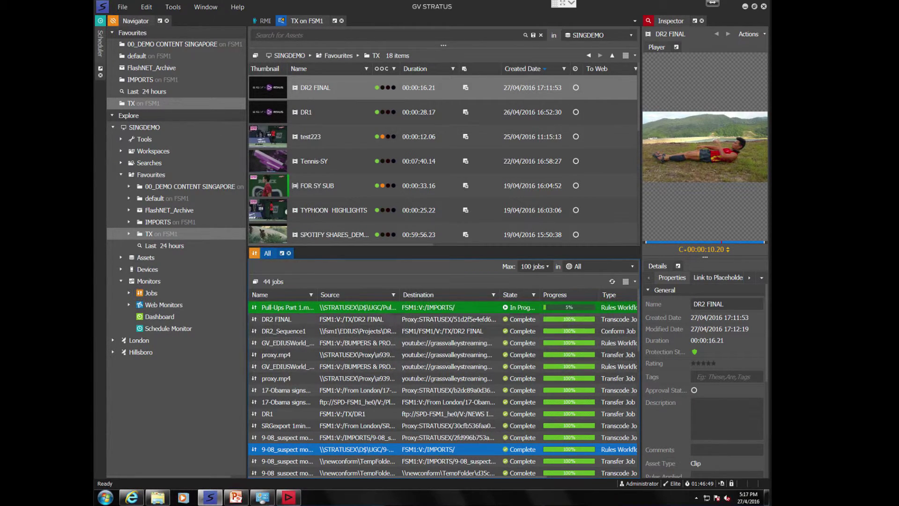
Switch to EDIUS, view the full product names in its license list, and close the list.
{"action": "left_click", "coordinate": [292, 495]}
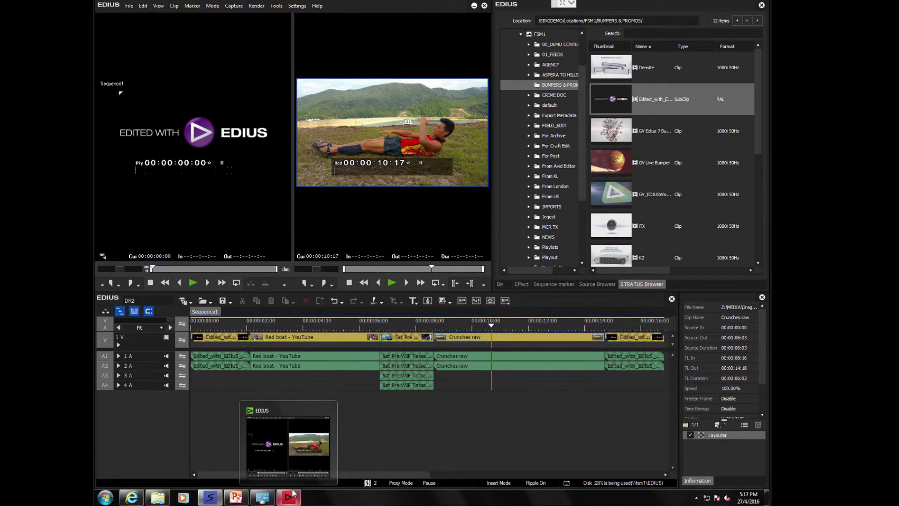
{"action": "left_click", "coordinate": [697, 498]}
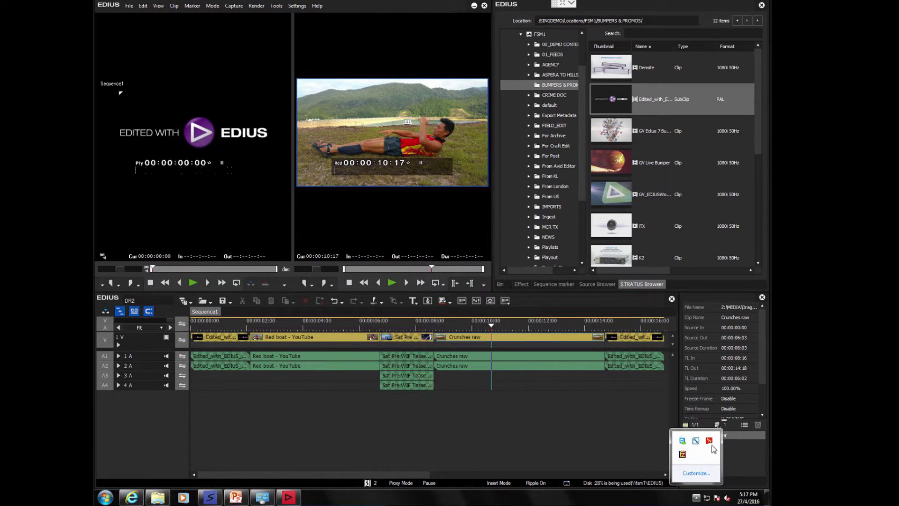
{"action": "left_click", "coordinate": [710, 440]}
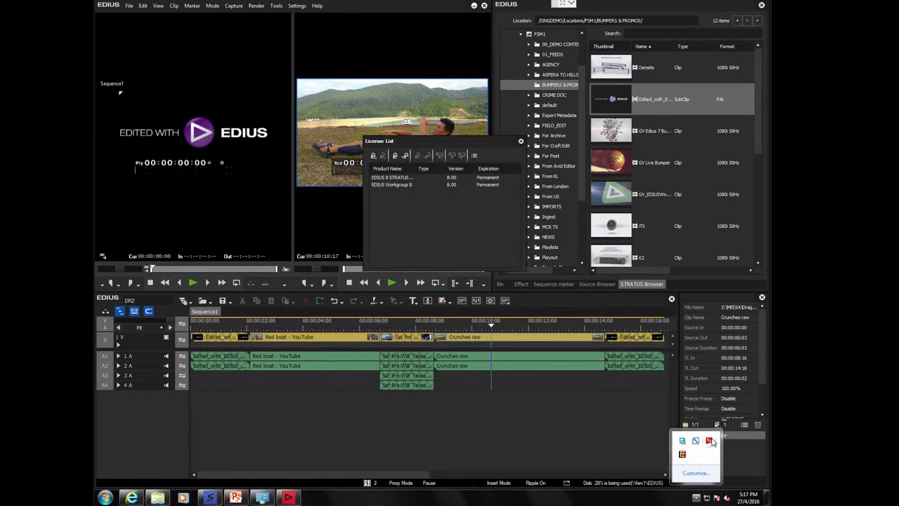
{"action": "double_click", "coordinate": [415, 166]}
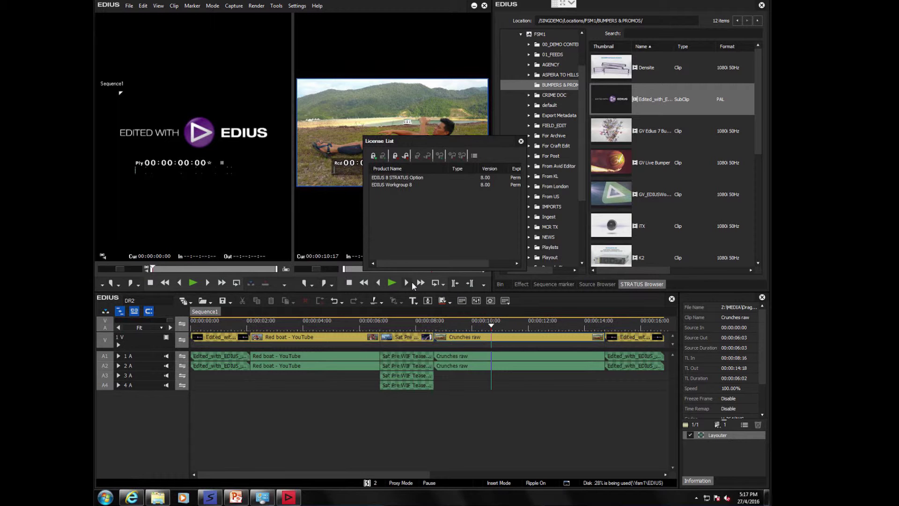
{"action": "key", "text": "Escape"}
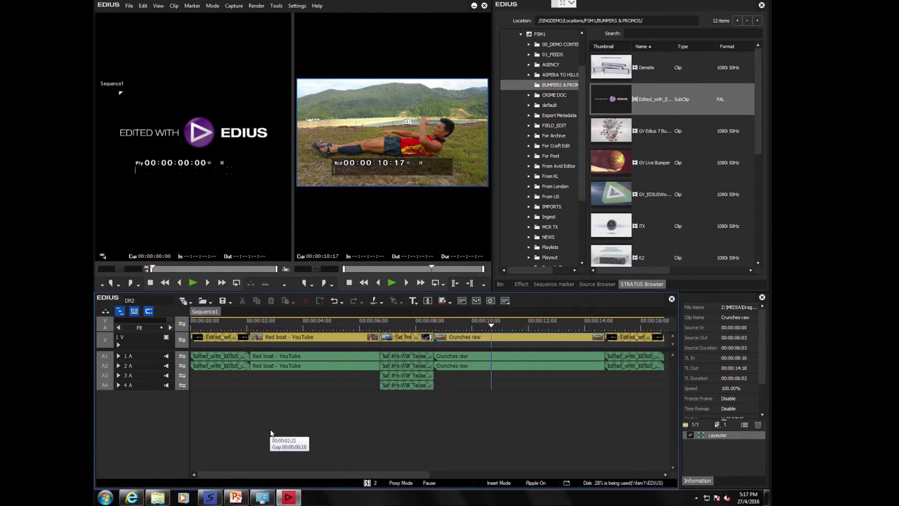
Switch to PowerPoint Viewer and reveal the first item on the "When the laptop comes back" slide.
{"action": "key", "text": "alt+Tab"}
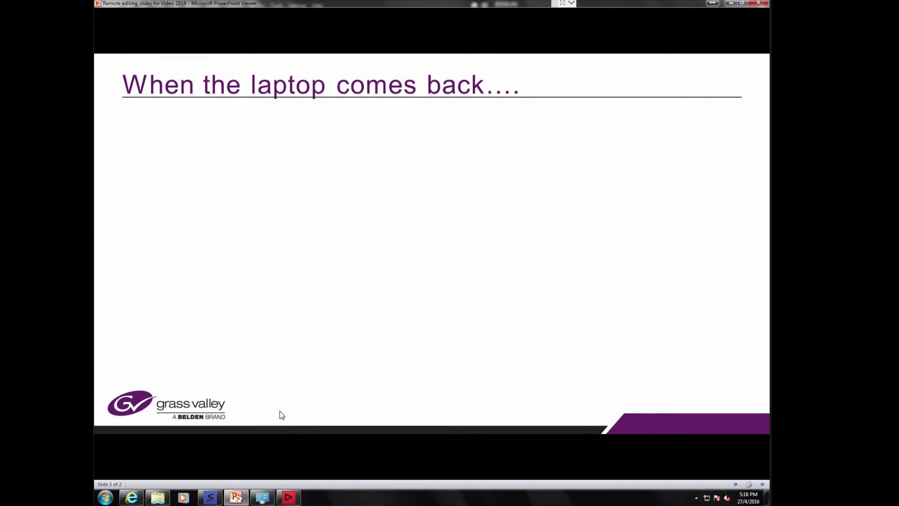
{"action": "left_click", "coordinate": [282, 415]}
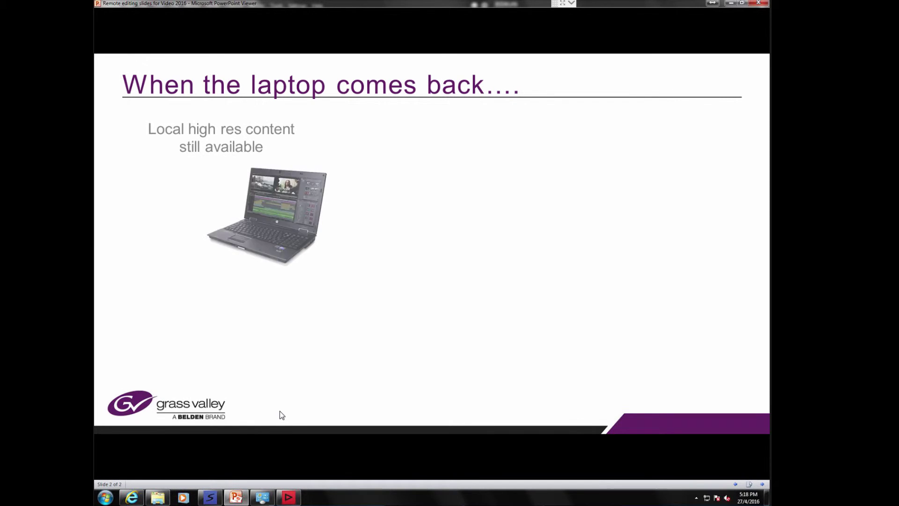